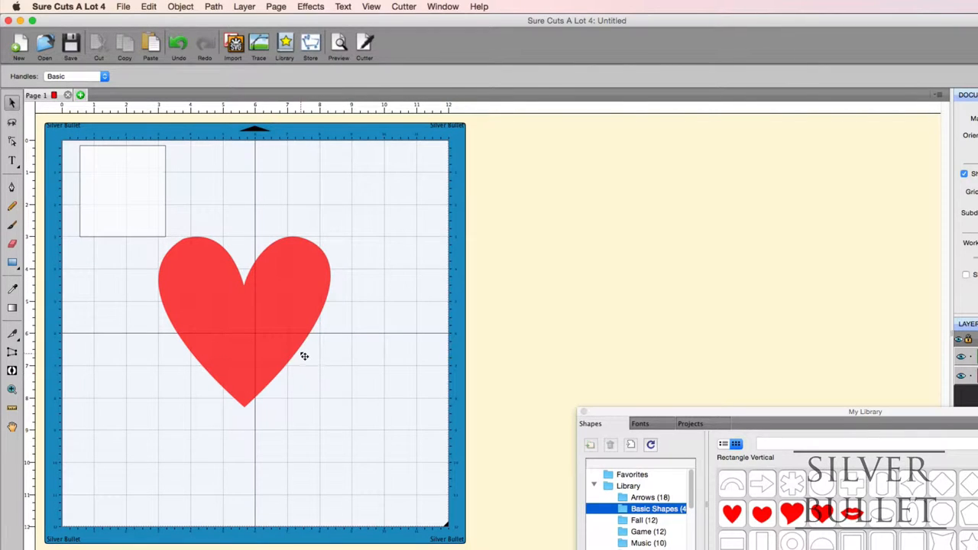
Select the red heart on the cutting mat
click(287, 308)
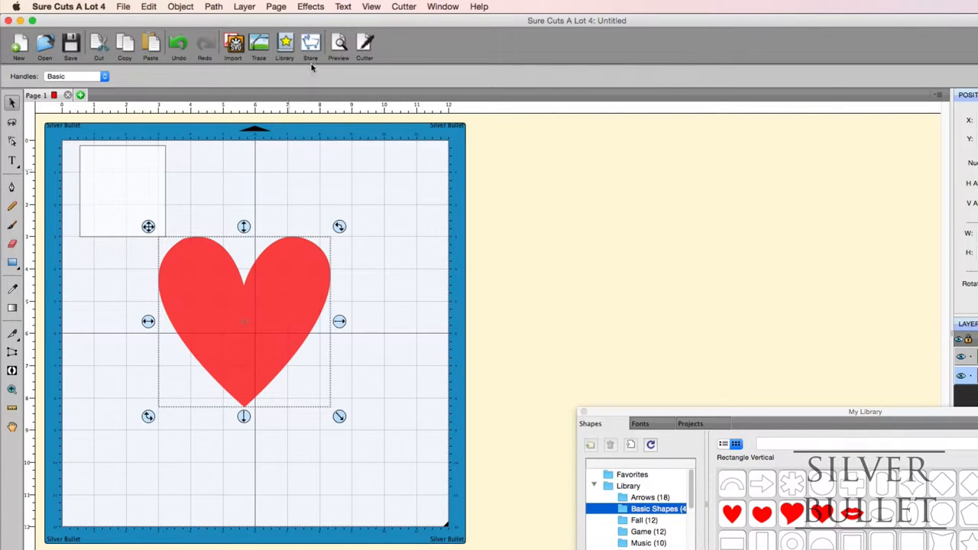
Bring up the Cut Settings dialog from the Cutter toolbar button
click(366, 44)
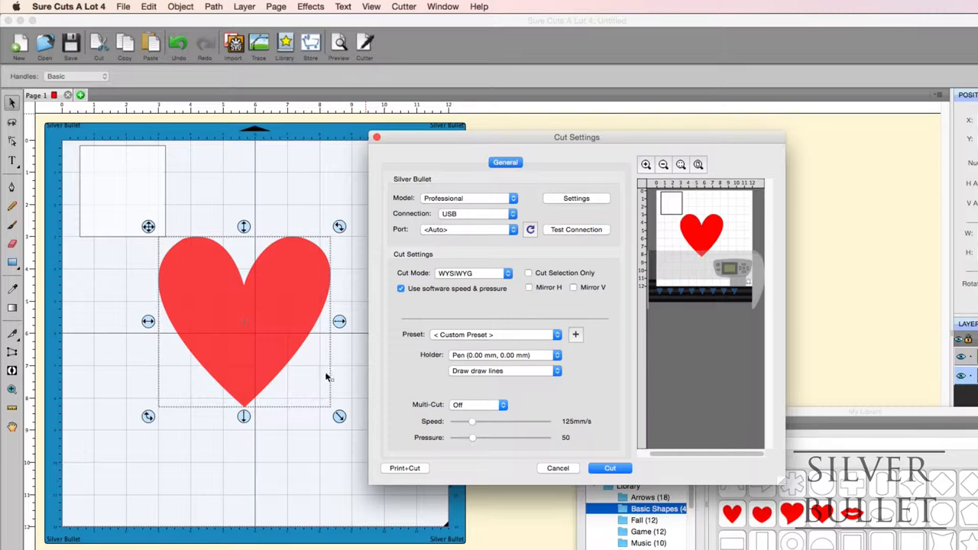
Switch Cut Mode to Origin Point, then change it to Center Point
click(462, 274)
click(461, 284)
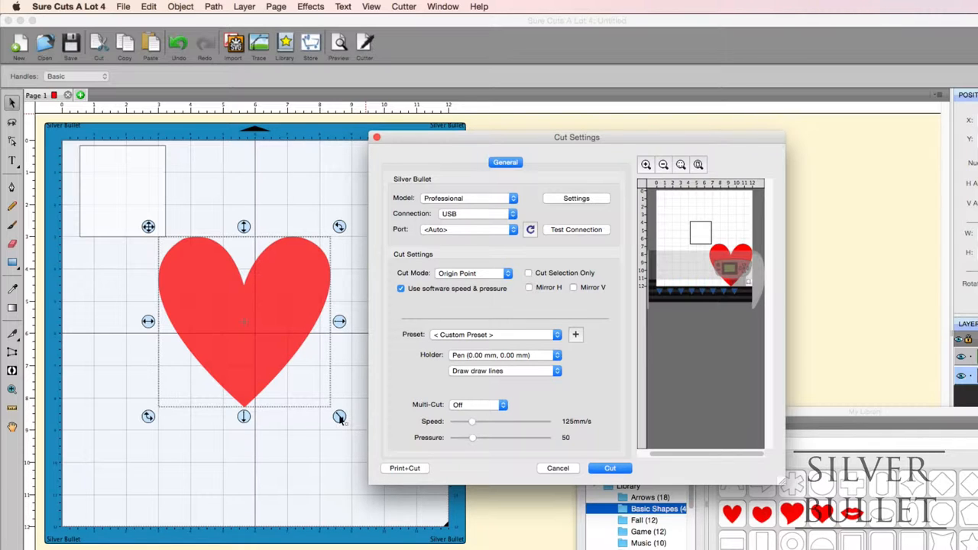
click(472, 274)
click(469, 290)
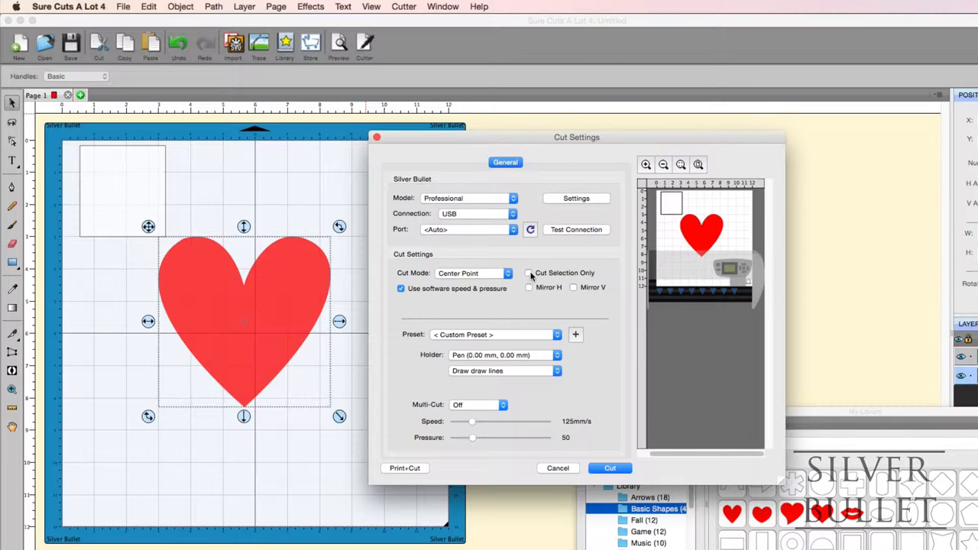
click(529, 274)
click(529, 273)
click(527, 273)
click(528, 287)
click(528, 287)
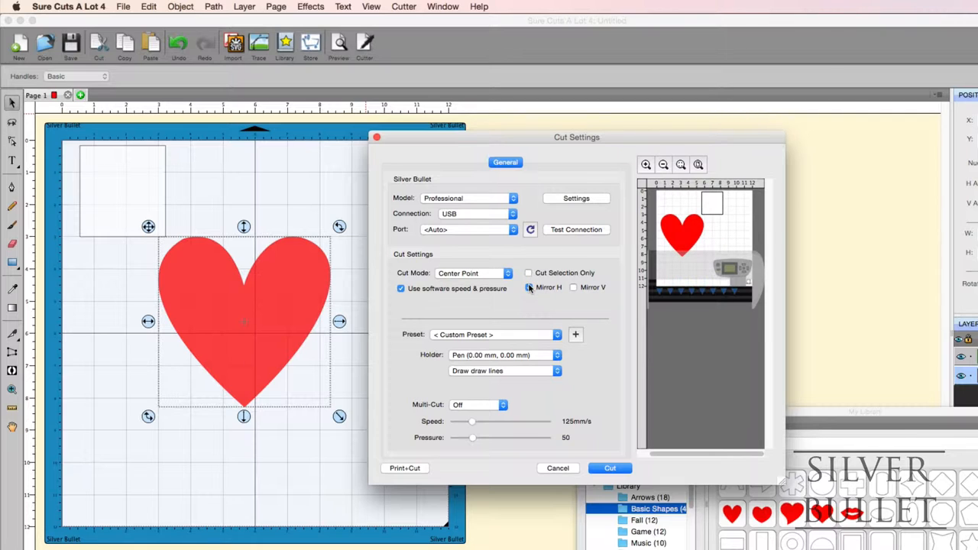
click(529, 287)
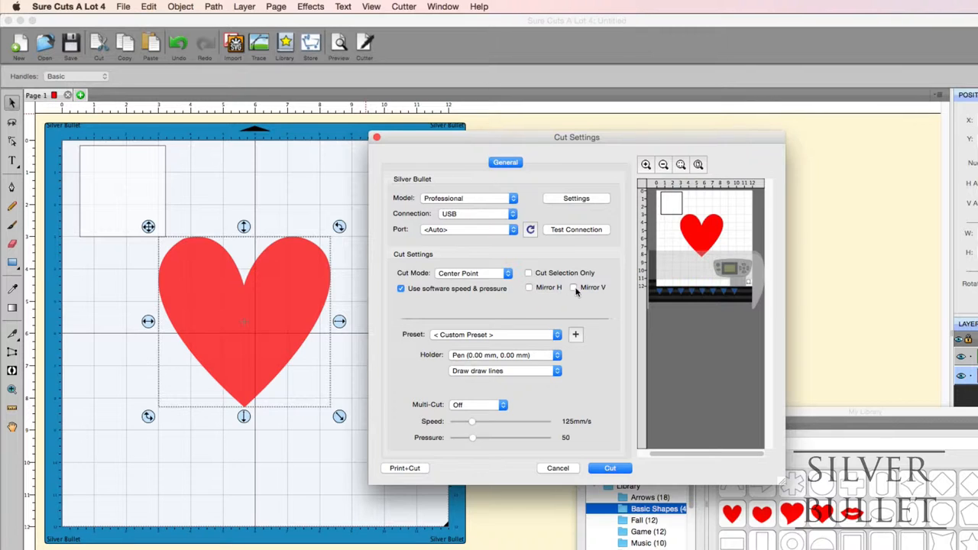
Set speed to 325 mm/s and pressure to 49, then disable software speed & pressure
click(401, 288)
click(401, 288)
drag(472, 421, 493, 422)
drag(474, 437, 471, 437)
click(402, 288)
Switch the holder to Blade and apply the Copy Paper material preset
click(512, 334)
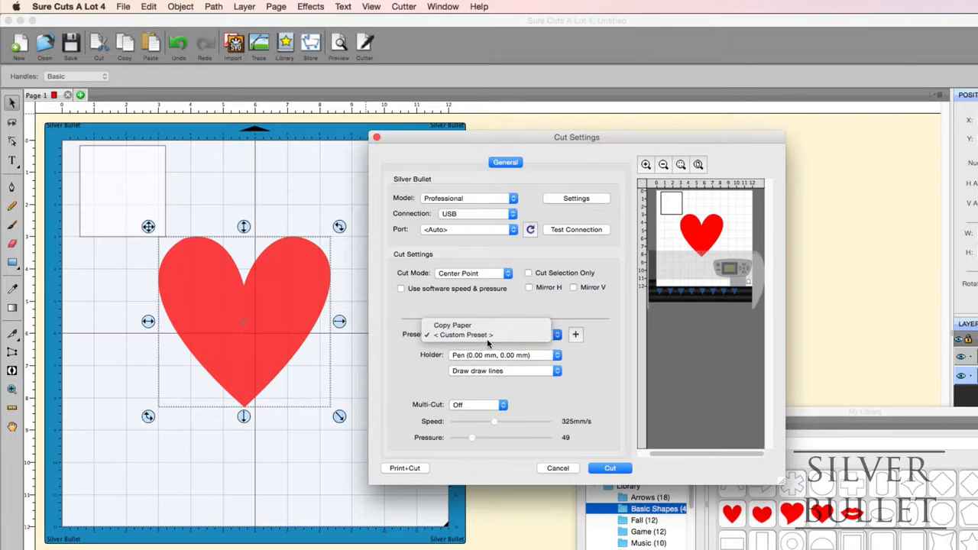
click(489, 336)
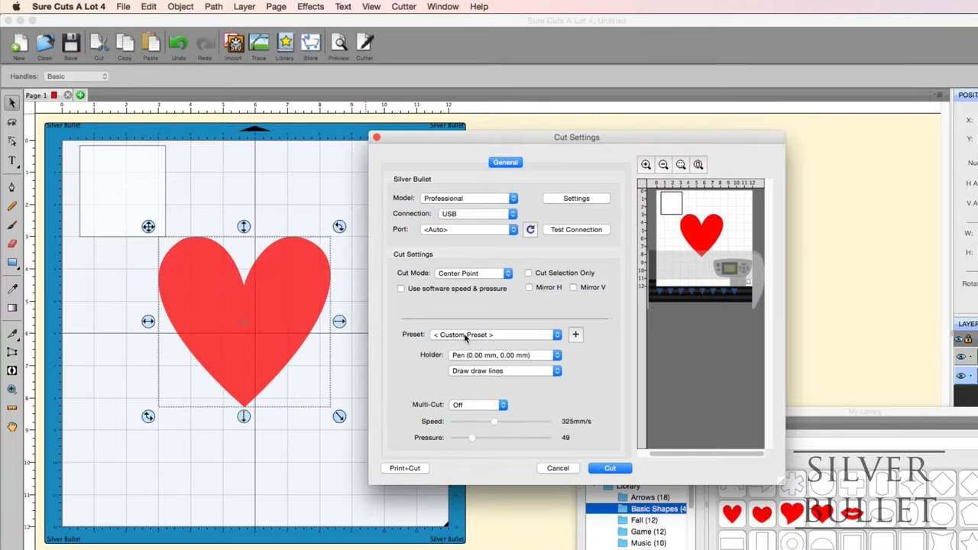
click(495, 356)
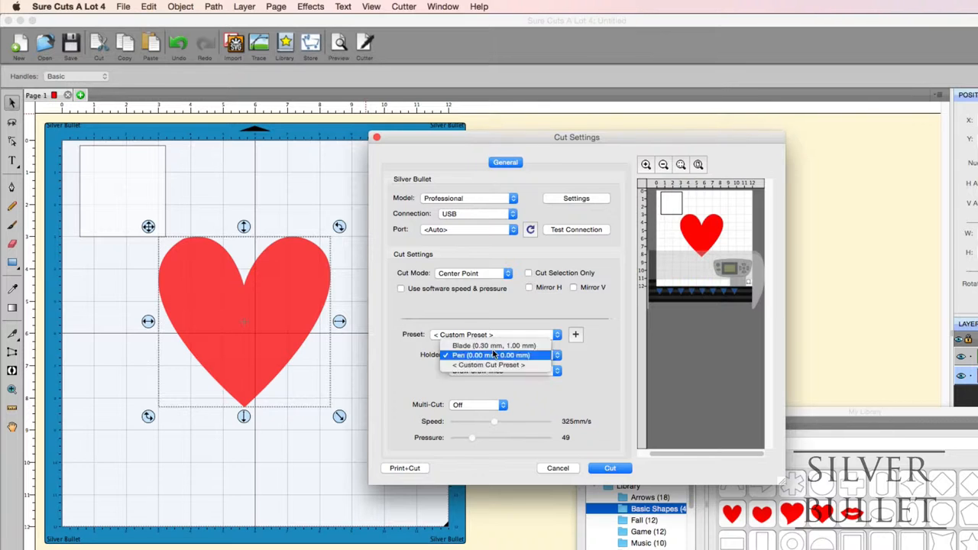
click(483, 346)
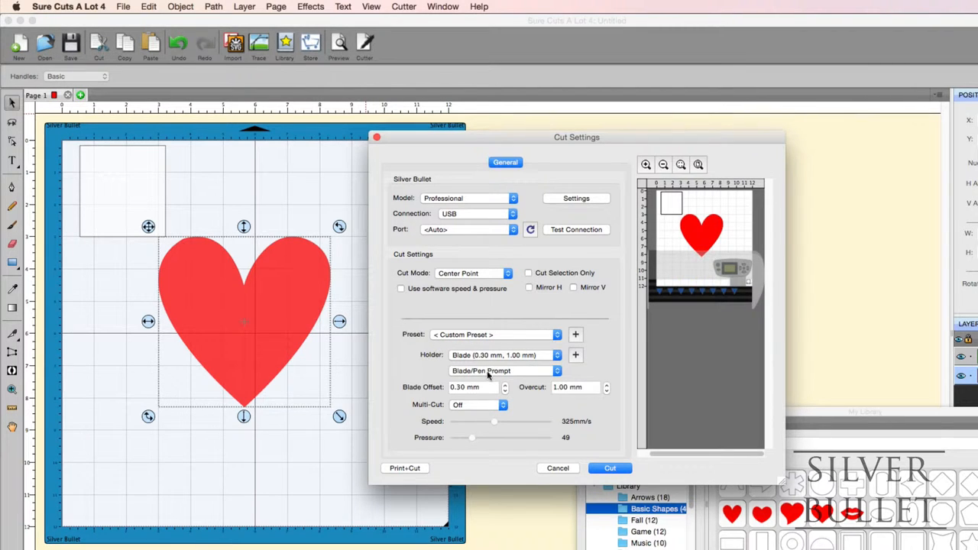
click(495, 334)
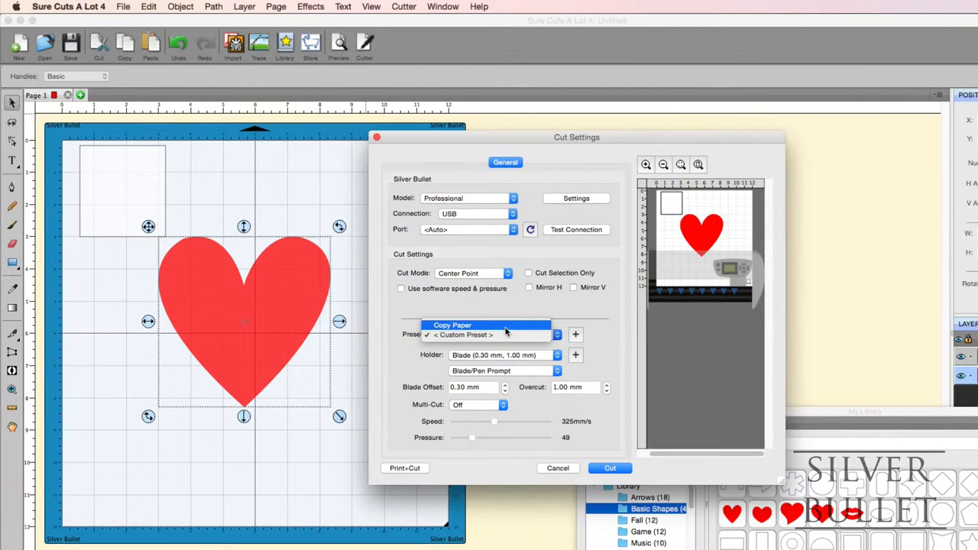
click(489, 327)
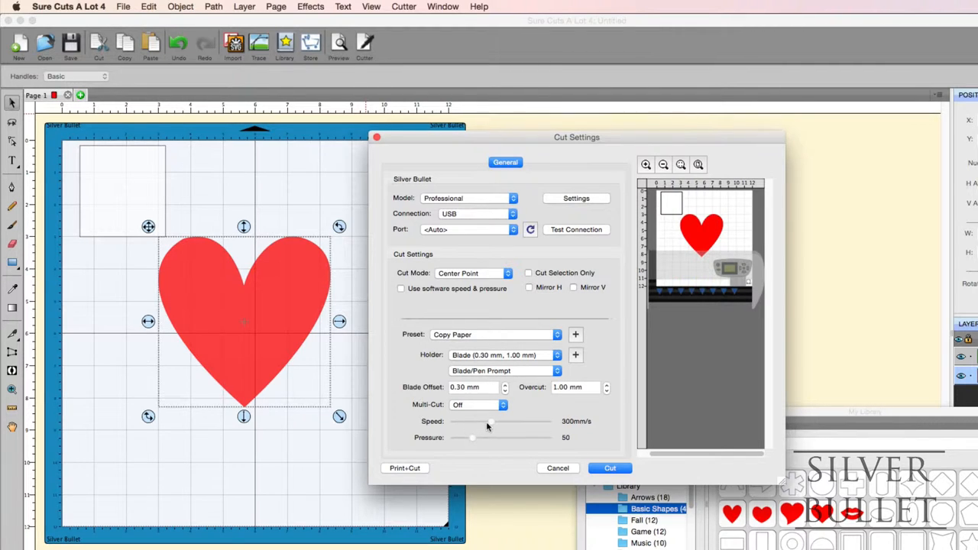
Re-enable software speed & pressure and lower the speed to 145 mm/s
click(401, 289)
click(479, 336)
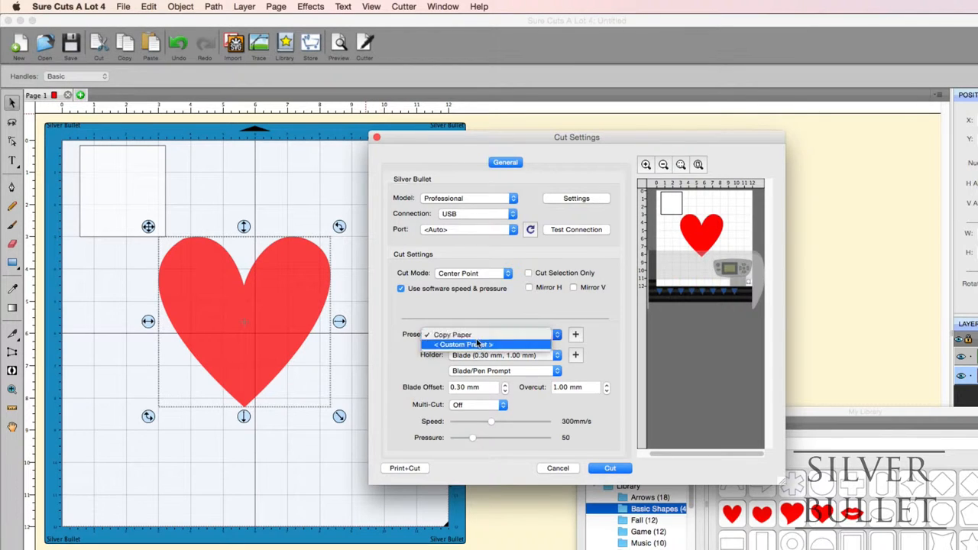
click(479, 336)
drag(489, 423, 472, 422)
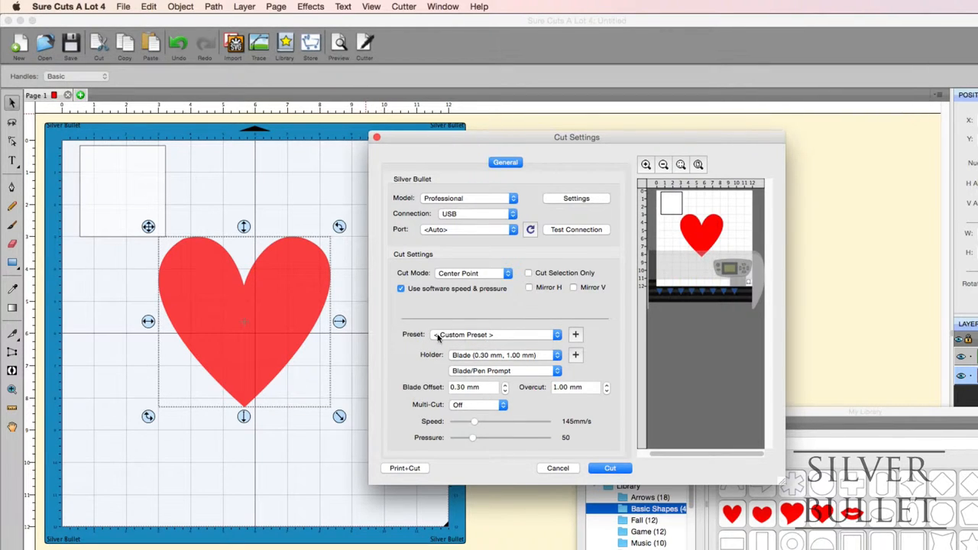
Change the holder from Blade to < Custom Cut Preset >
click(508, 356)
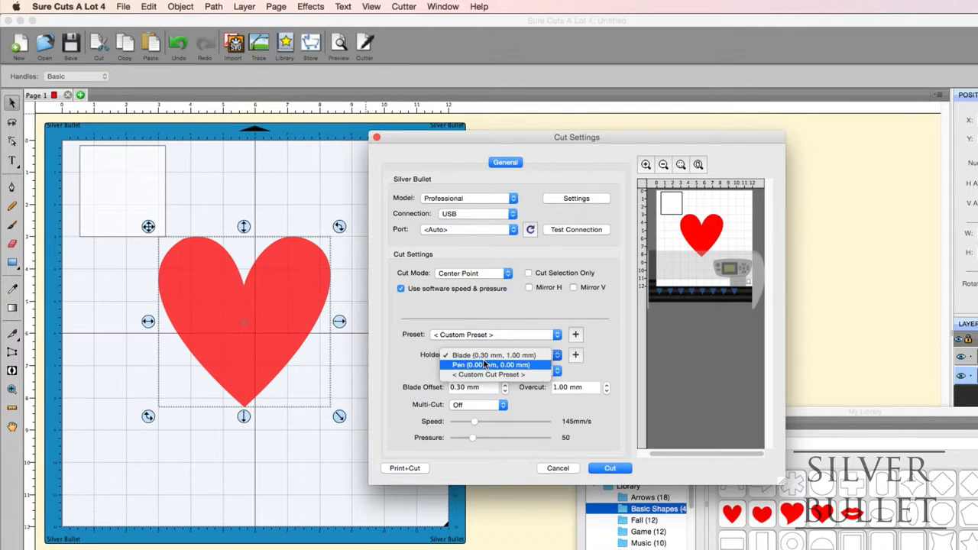
click(487, 356)
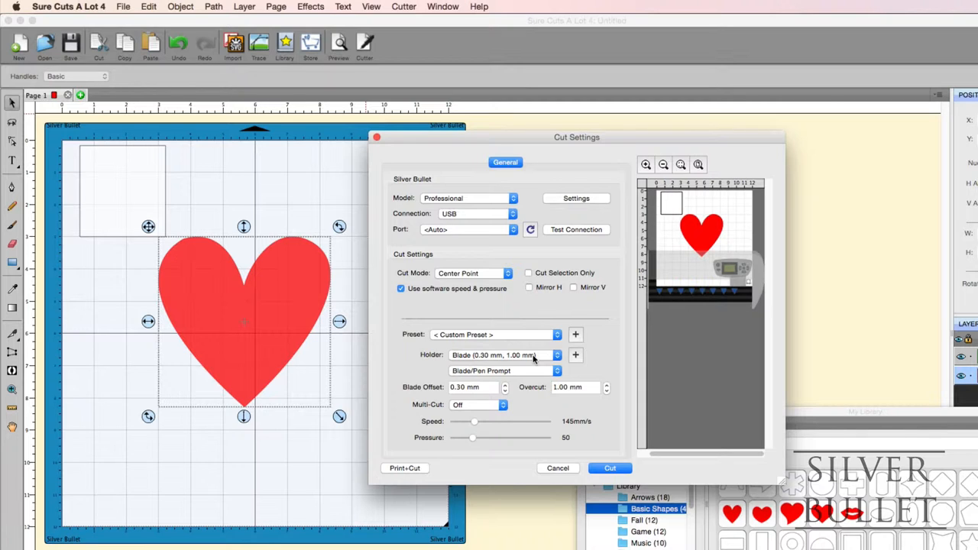
click(533, 356)
click(523, 375)
Add a new holder preset named Embossing with 0.00 mm offset and overcut and save it
click(575, 356)
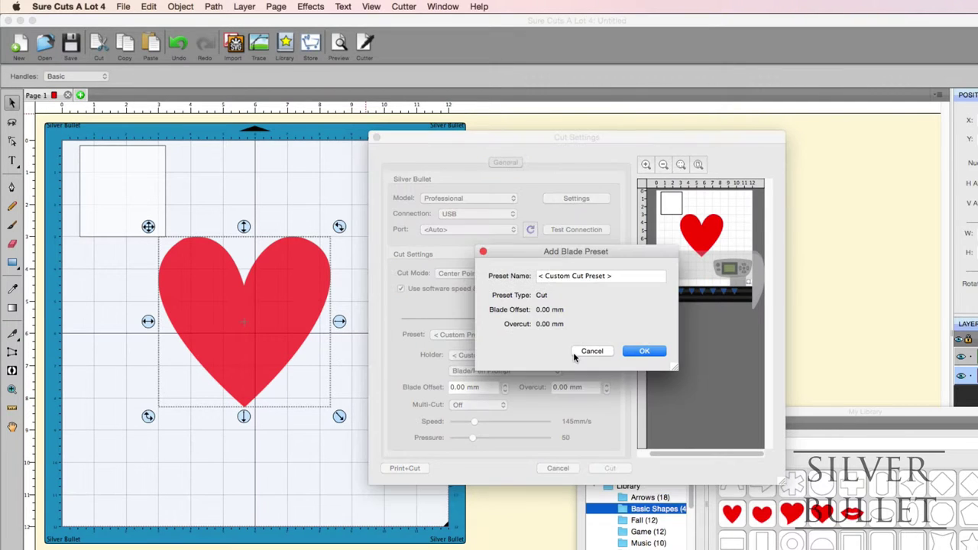
click(612, 278)
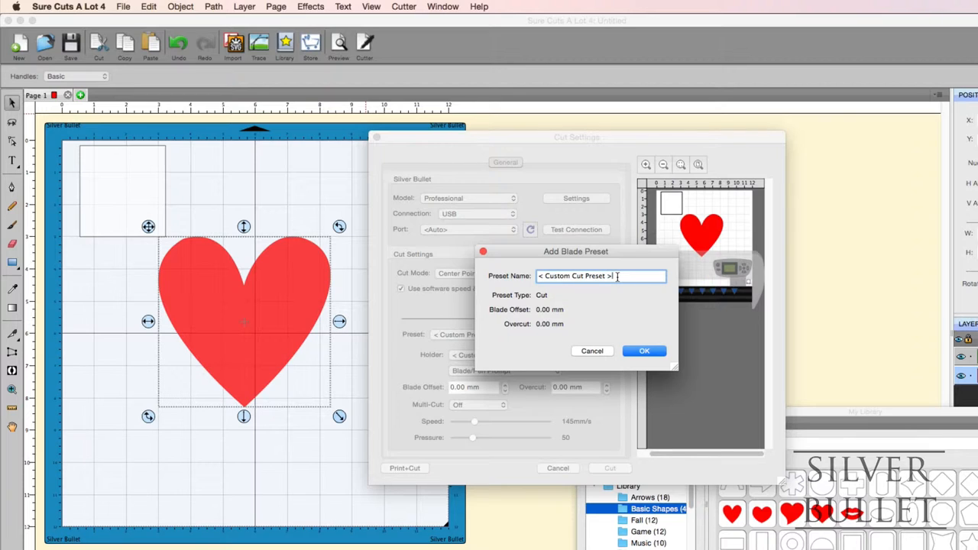
drag(617, 277, 513, 266)
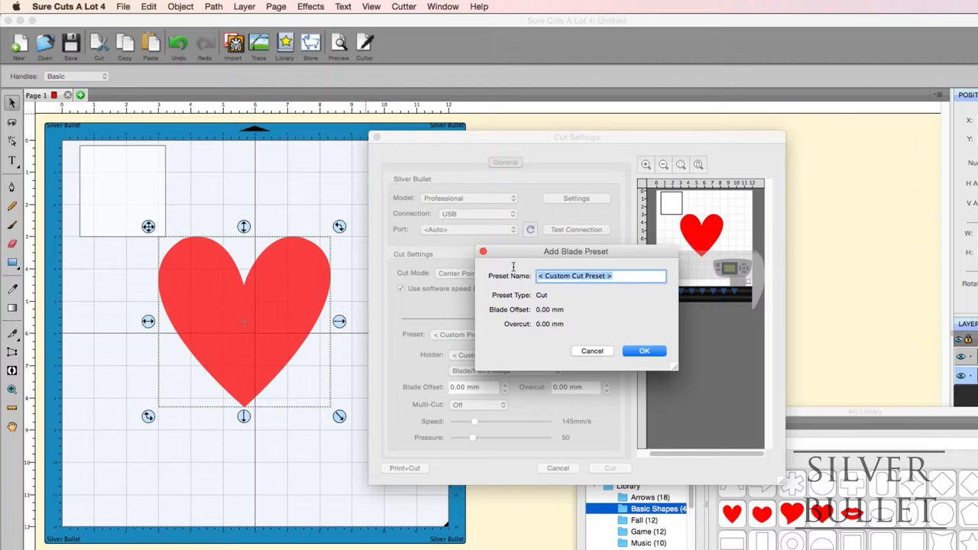
text(Embossing)
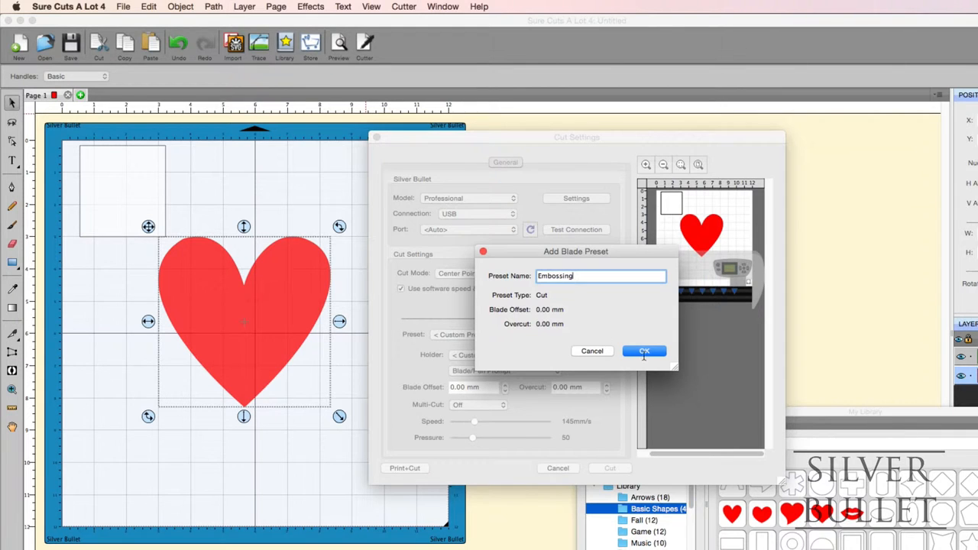
click(644, 351)
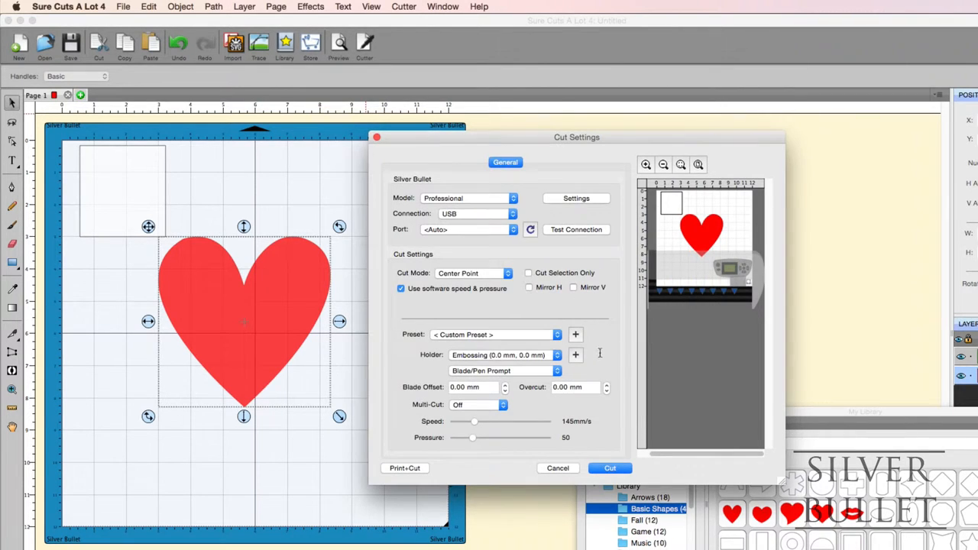
Try the Blade and Embossing holder presets, then set Multi-Cut to 2 times
click(537, 355)
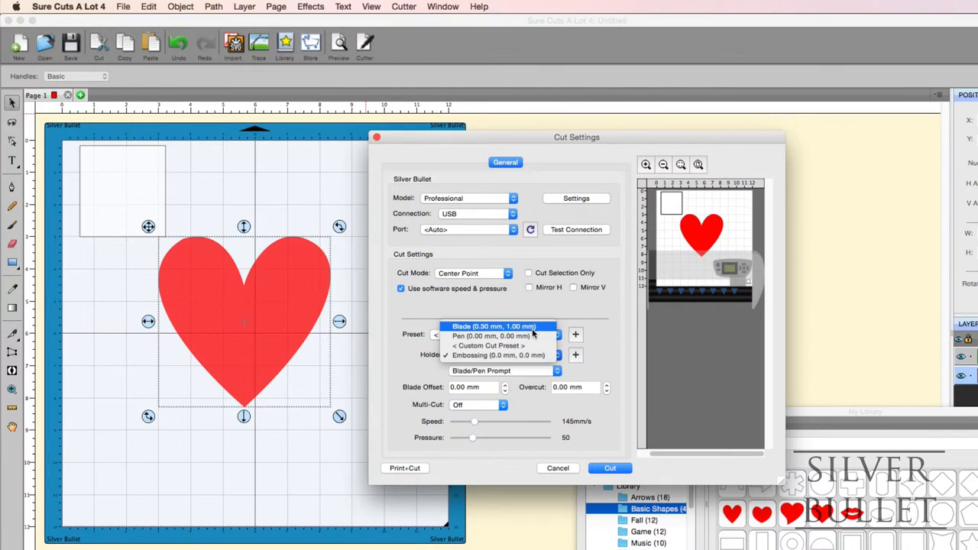
click(533, 328)
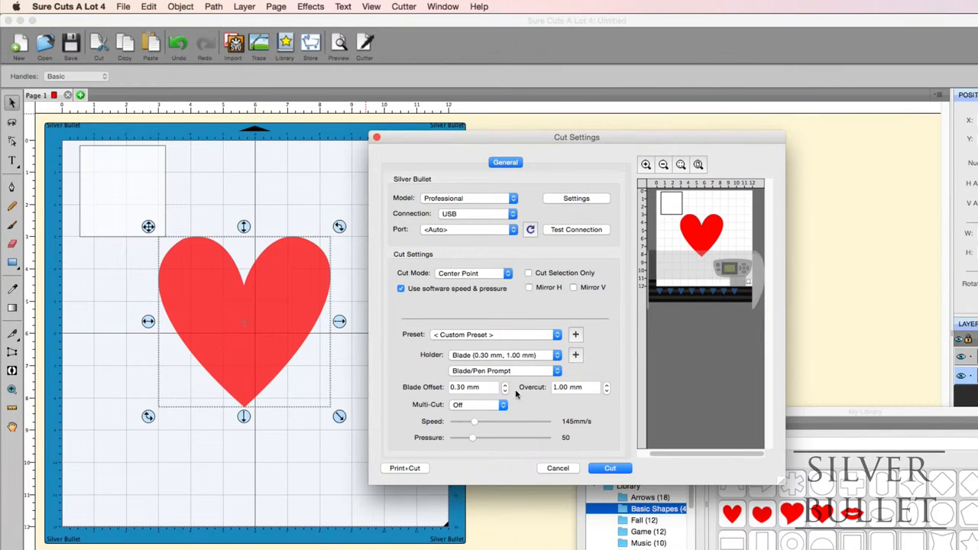
click(518, 355)
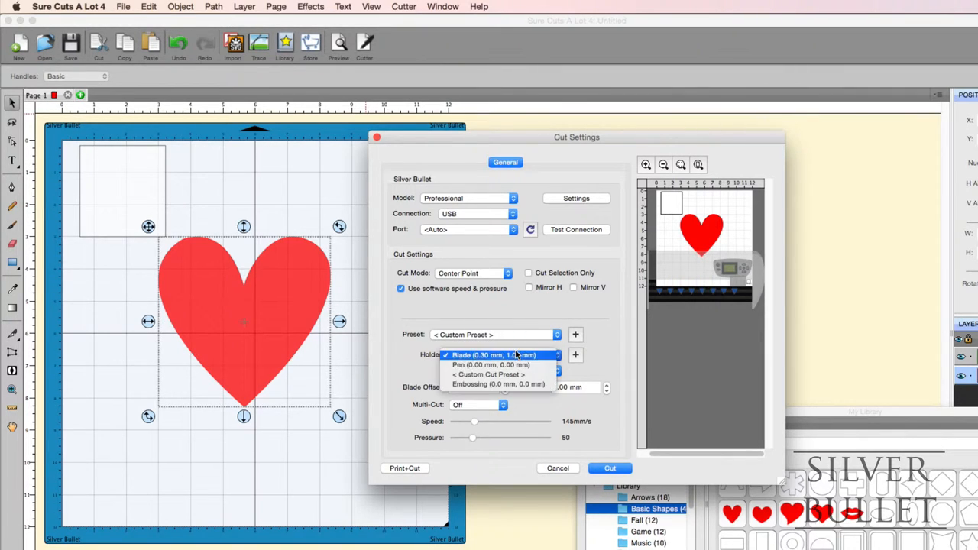
click(497, 384)
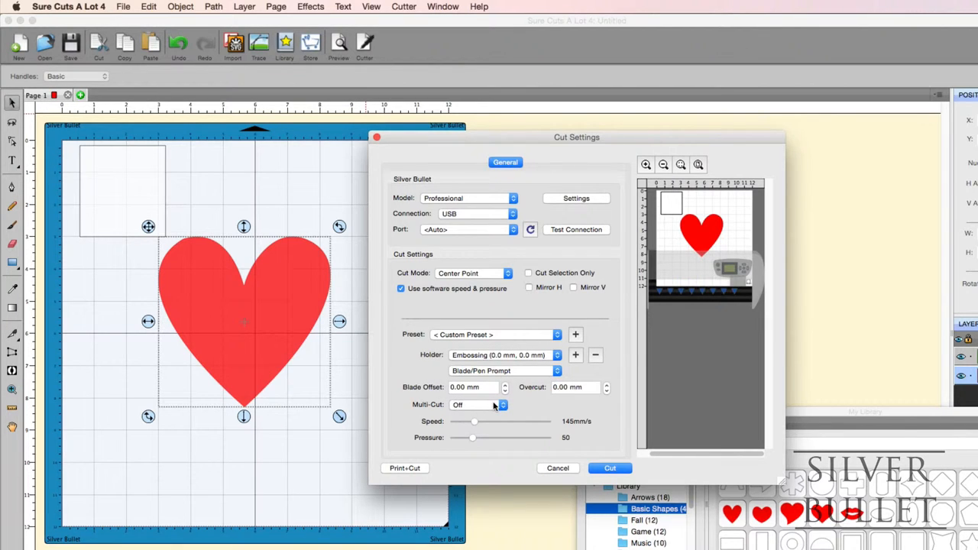
click(481, 405)
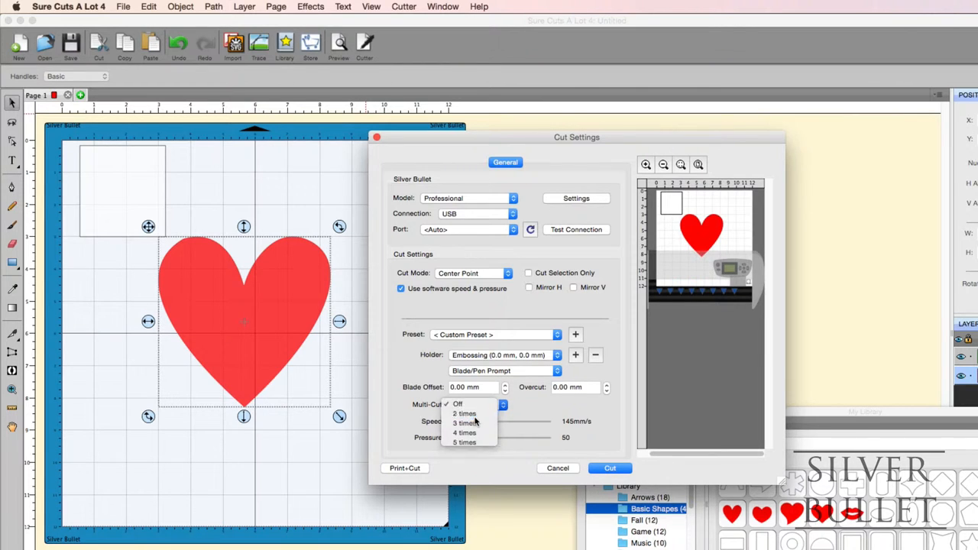
click(473, 415)
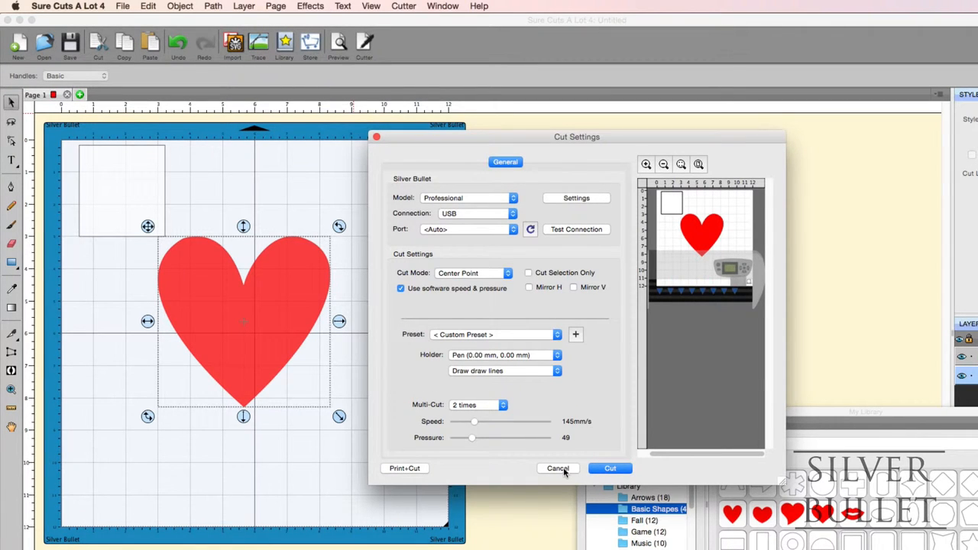
Cancel Cut Settings, select the small square and set its Cut Line Type to Draw (Pen)
click(559, 468)
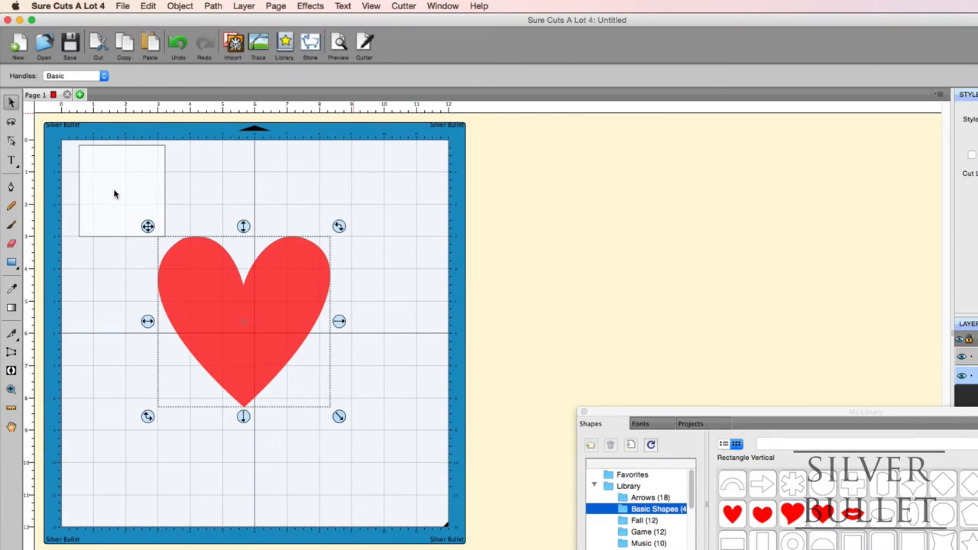
click(119, 193)
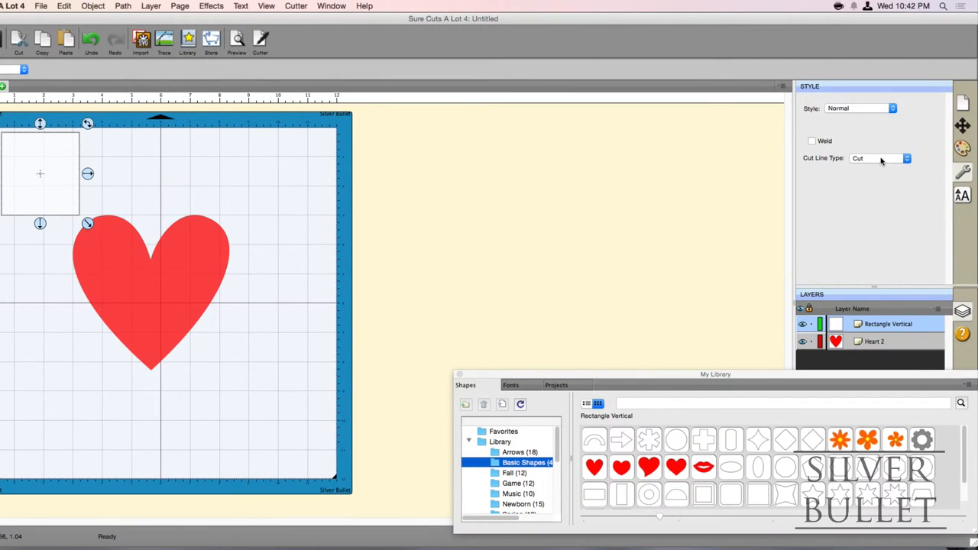
click(883, 159)
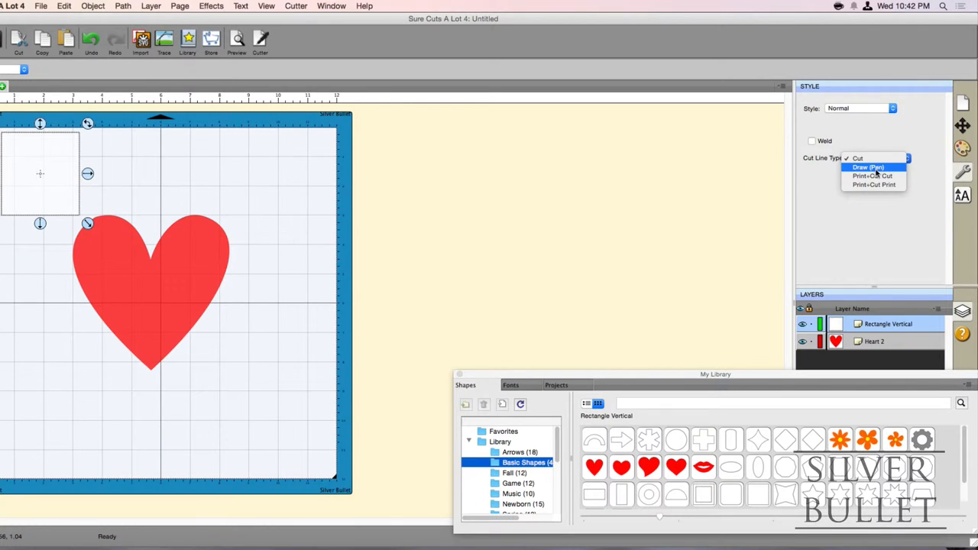
click(871, 167)
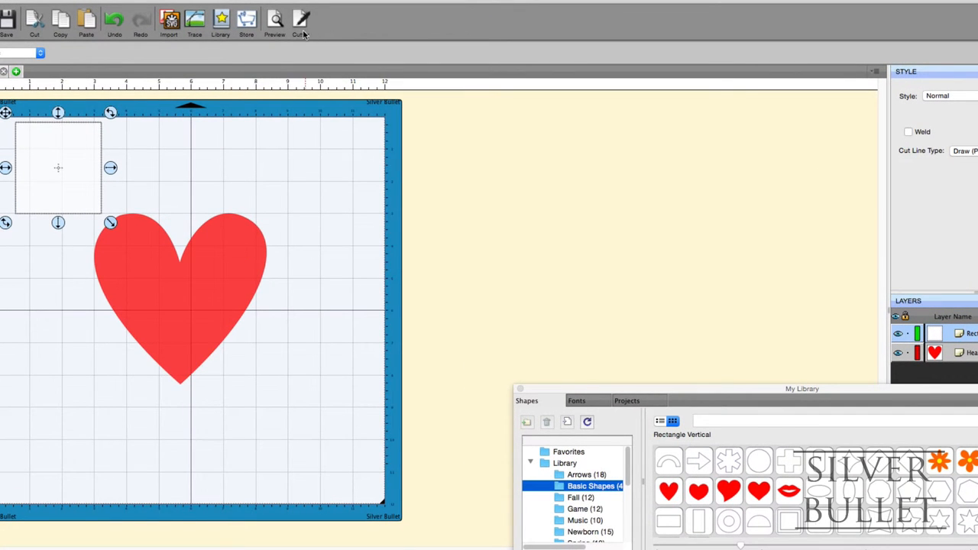
Reopen Cut Settings and set the holder back to Pen after trying Blade
click(302, 23)
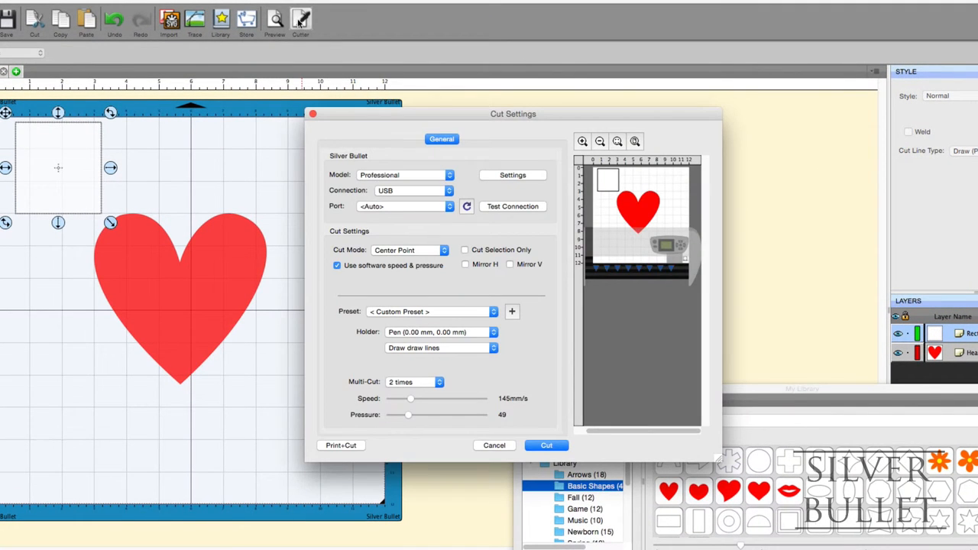
click(412, 332)
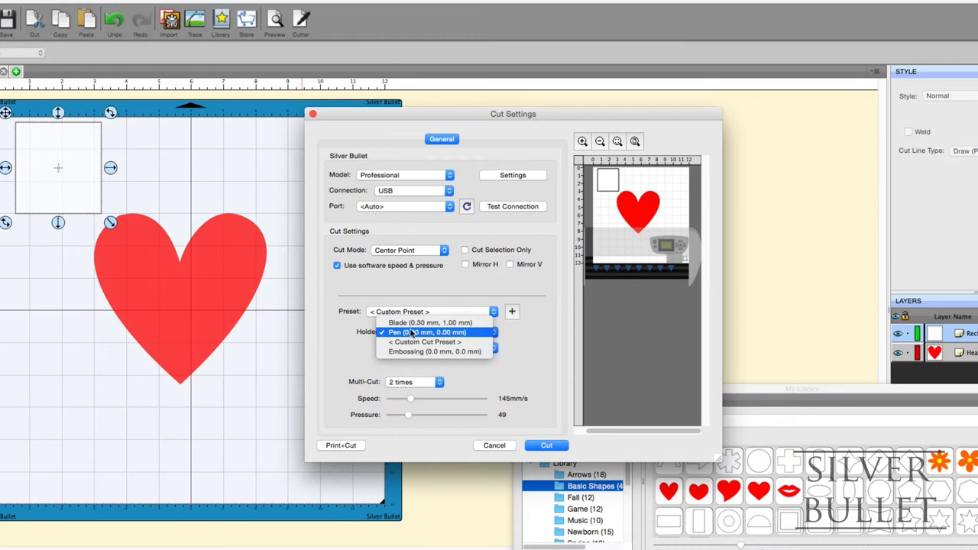
click(416, 323)
click(411, 333)
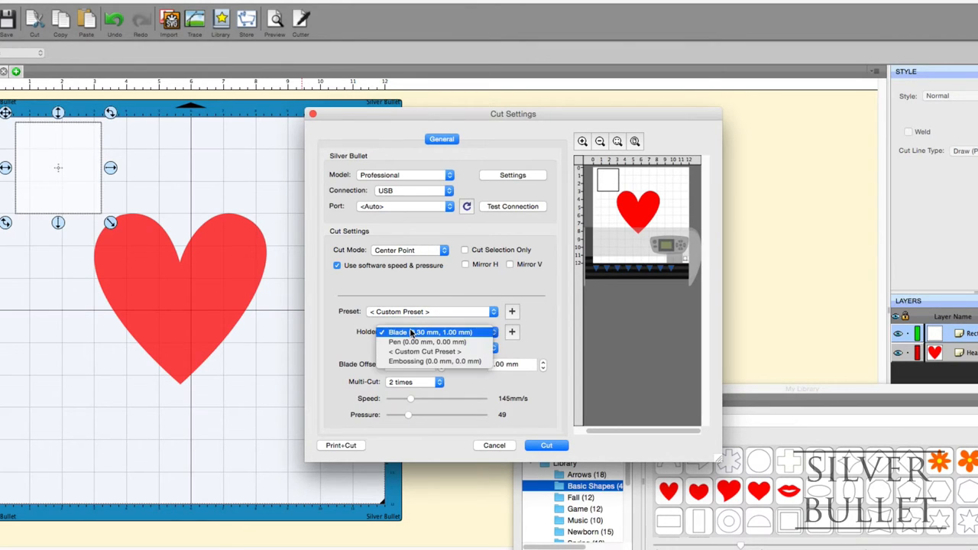
click(413, 342)
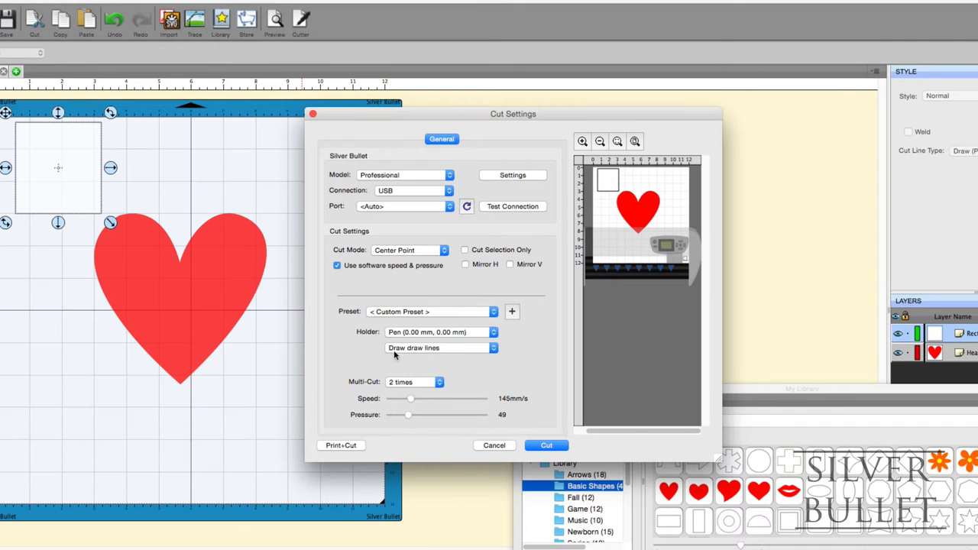
Keep the Pen drawing only draw lines and set Multi-Cut to Off
click(471, 349)
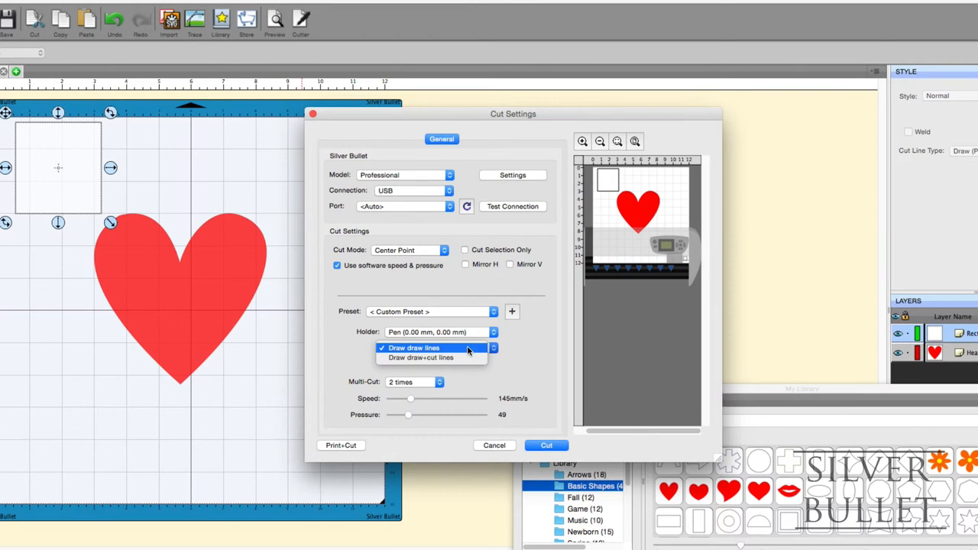
click(466, 347)
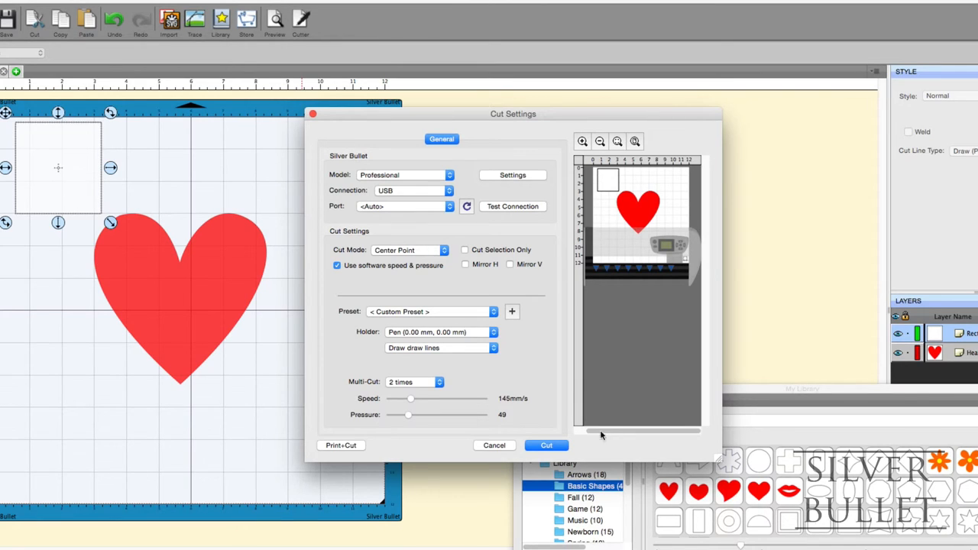
click(406, 382)
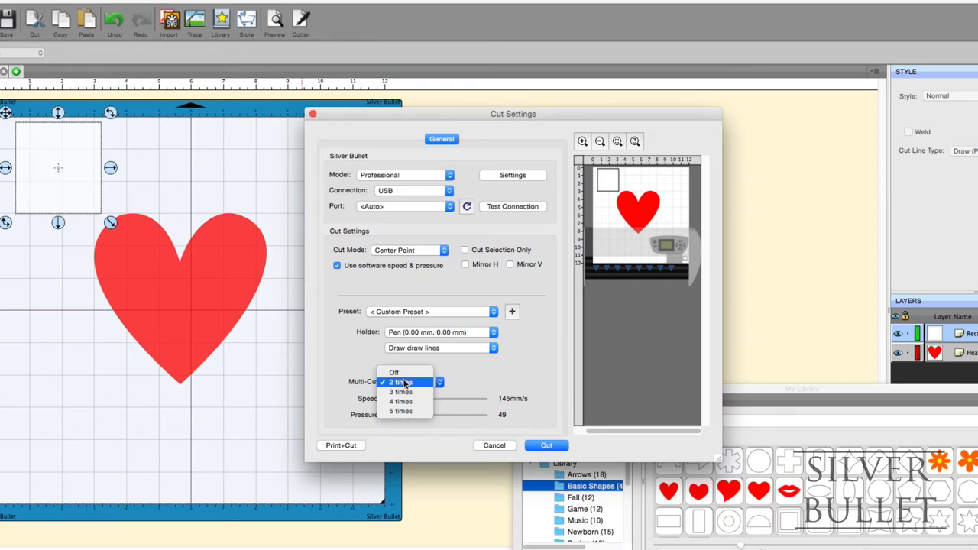
click(405, 371)
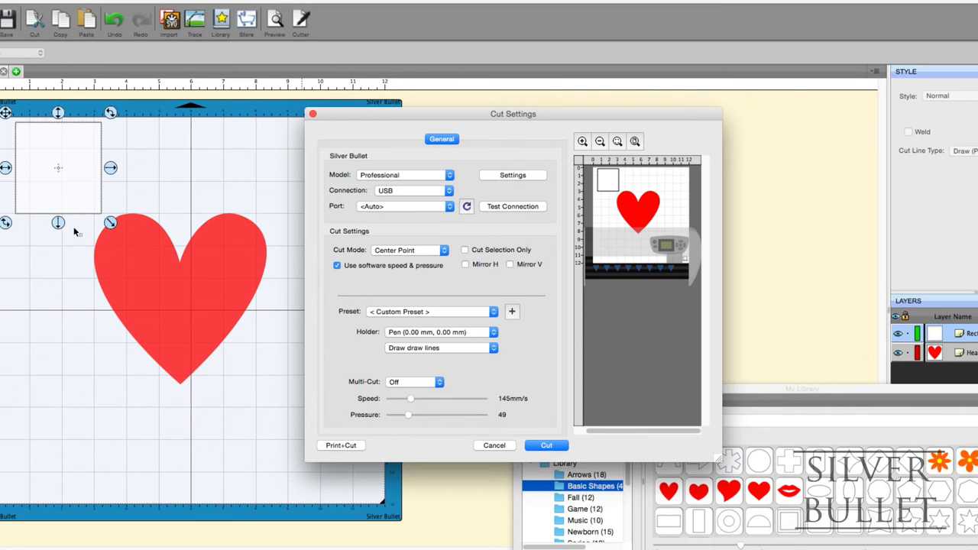
Set the Pen to Draw draw+cut lines, then switch the holder to Blade (0.30 mm offset, 1.00 mm overcut)
click(455, 349)
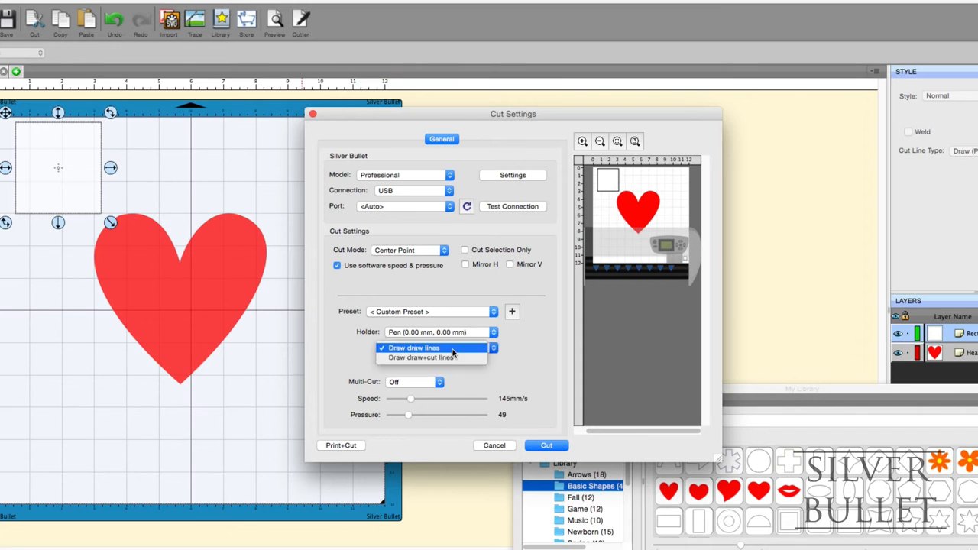
click(455, 359)
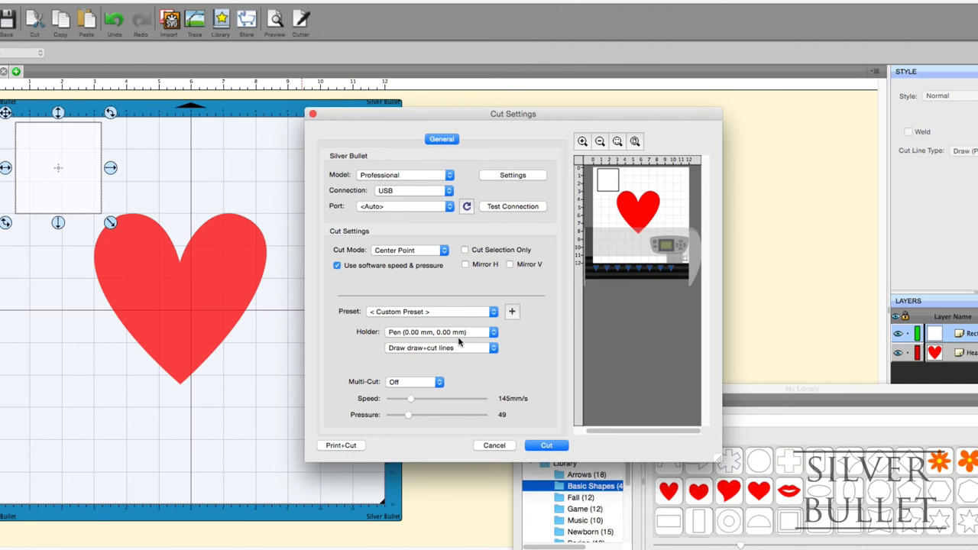
click(460, 333)
click(459, 322)
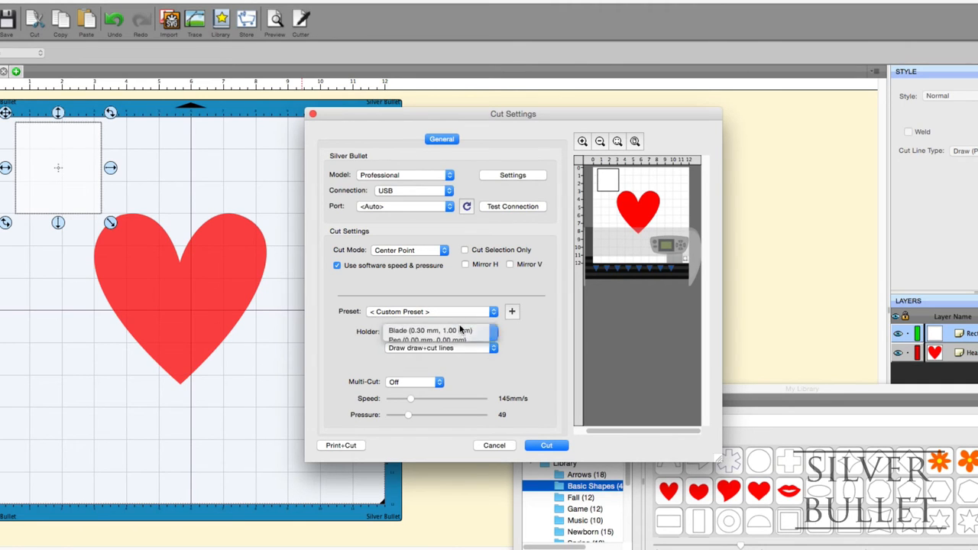